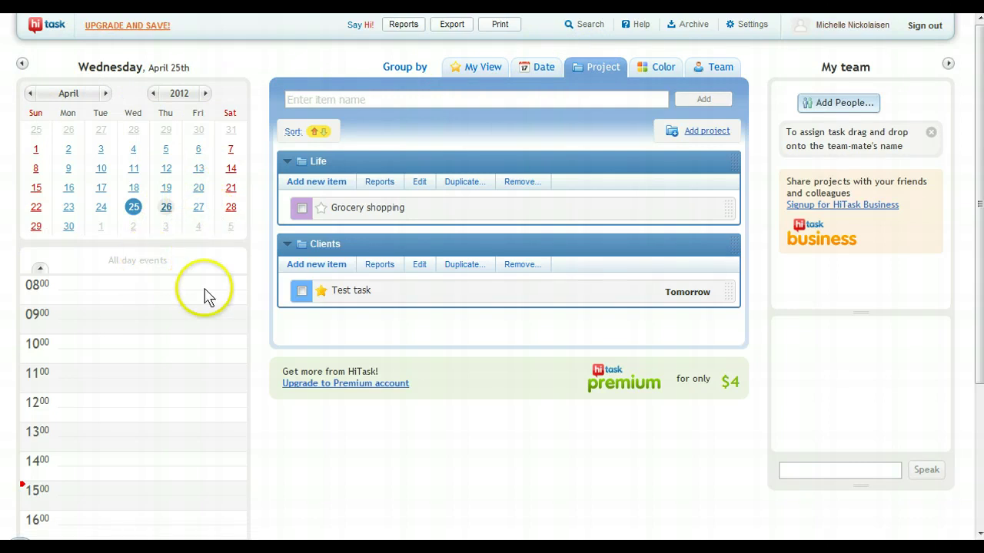
- Look over the daily schedule and switch the task grouping to My View
left_click_drag(979, 292, 978, 417)
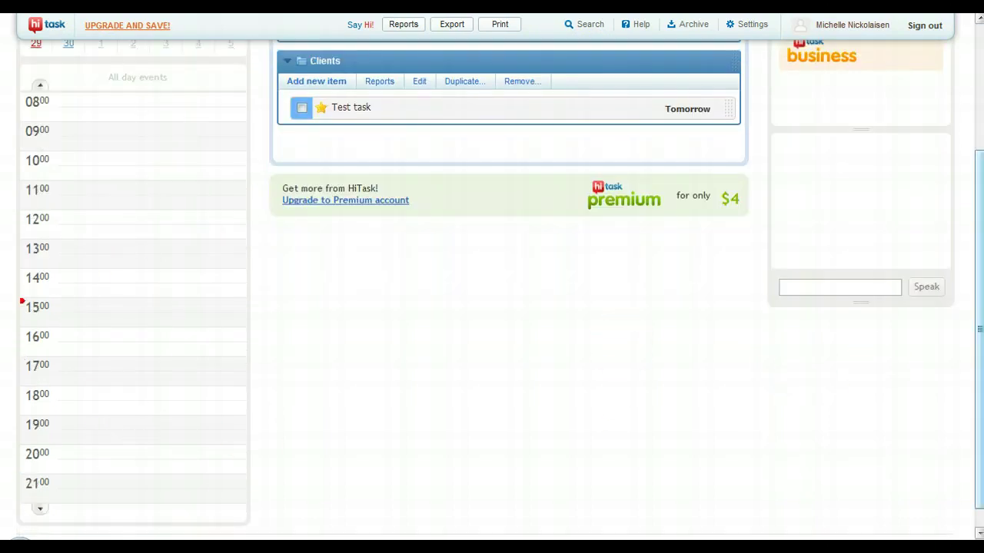
left_click_drag(980, 188, 974, 37)
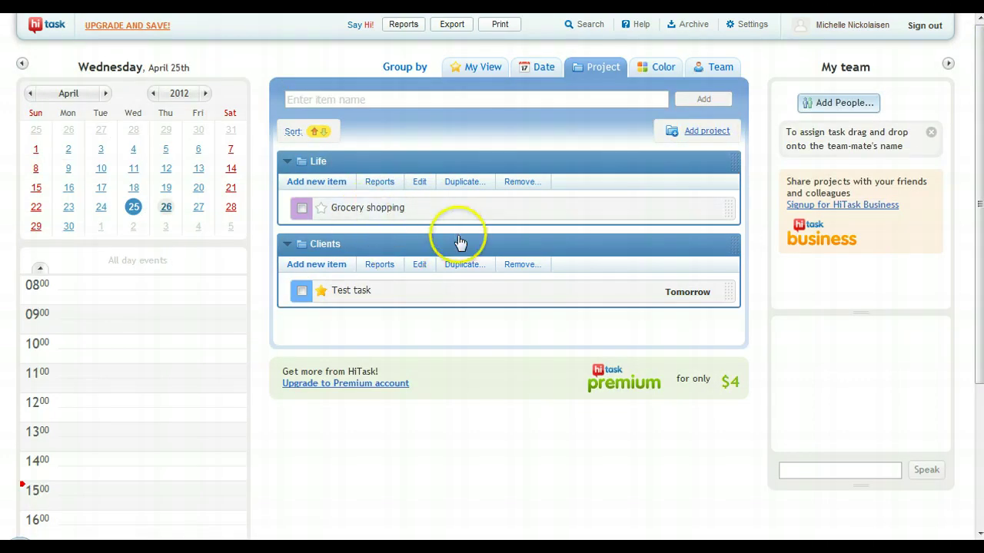
left_click(474, 74)
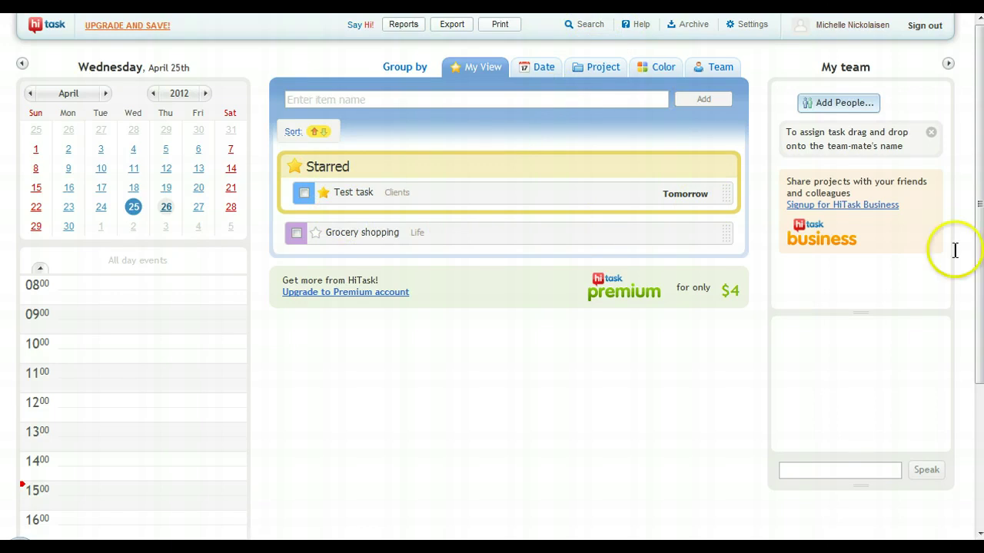
- Create and save a task named Register car in the Life project with the purple color
left_click(546, 105)
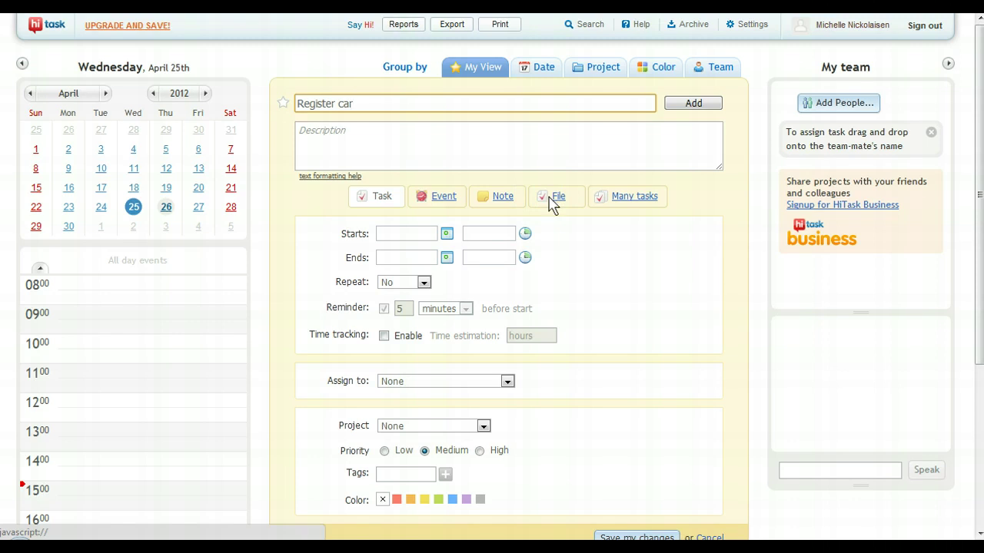
scroll(552, 202, "down", 2)
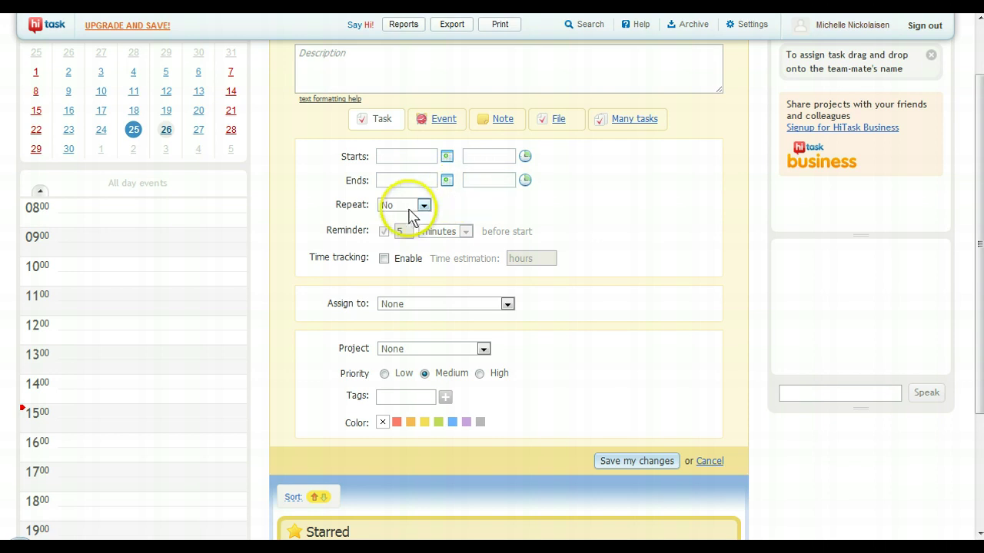
left_click(416, 306)
left_click(415, 304)
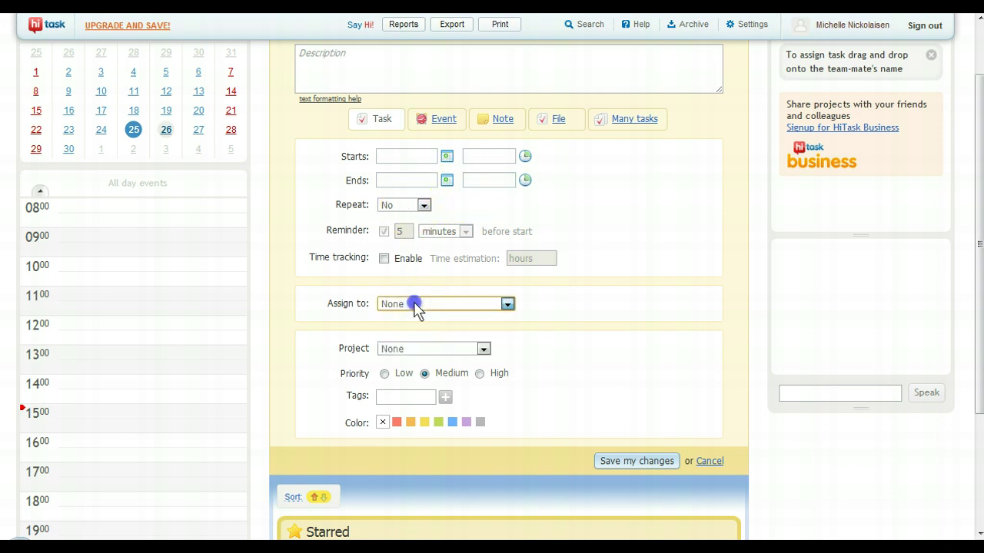
left_click(424, 351)
left_click(417, 384)
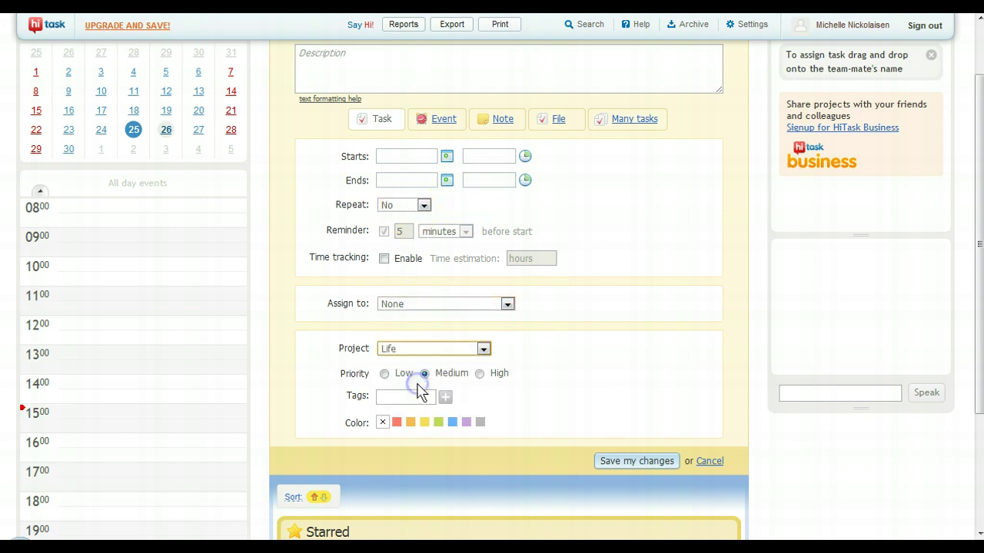
left_click(464, 427)
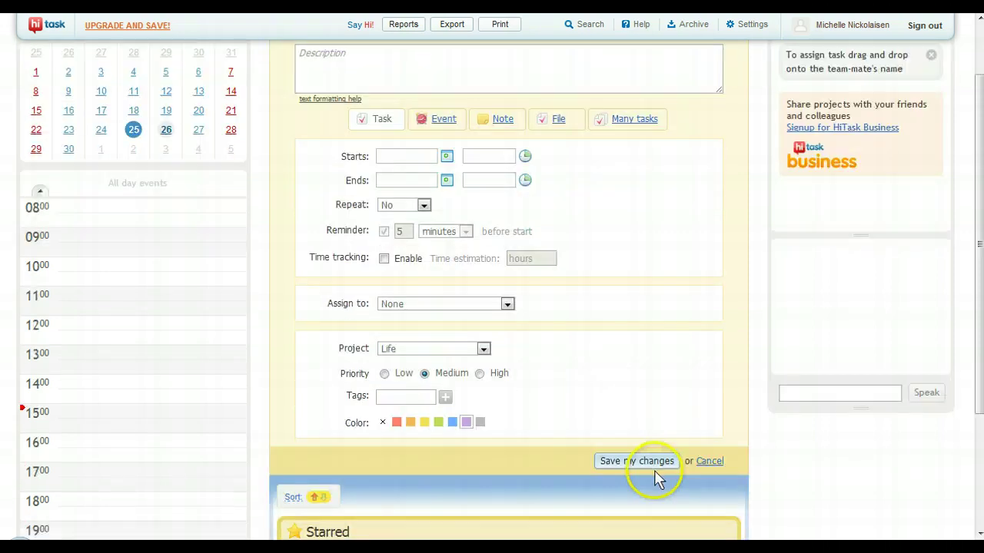
left_click(650, 466)
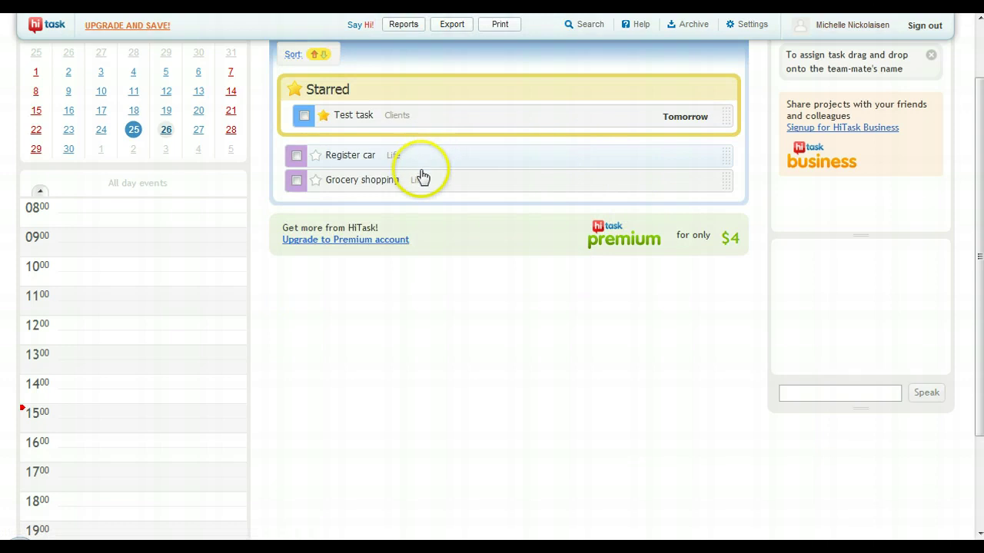
- Star the Grocery shopping task and remove its star again
left_click(316, 182)
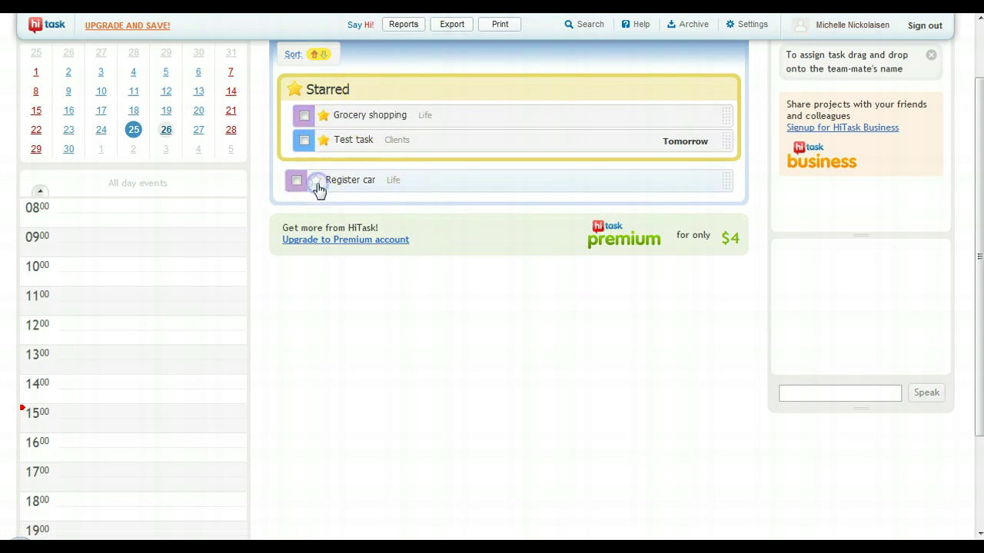
left_click(323, 115)
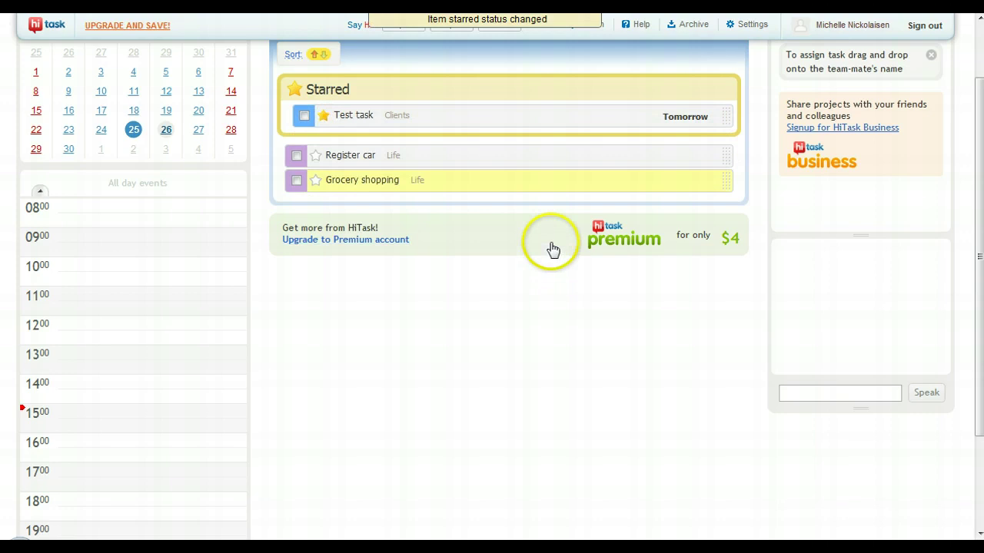
- Group the tasks by date, expand Tomorrow, and reschedule the Register car task to start tomorrow
scroll(550, 246, "up", 1)
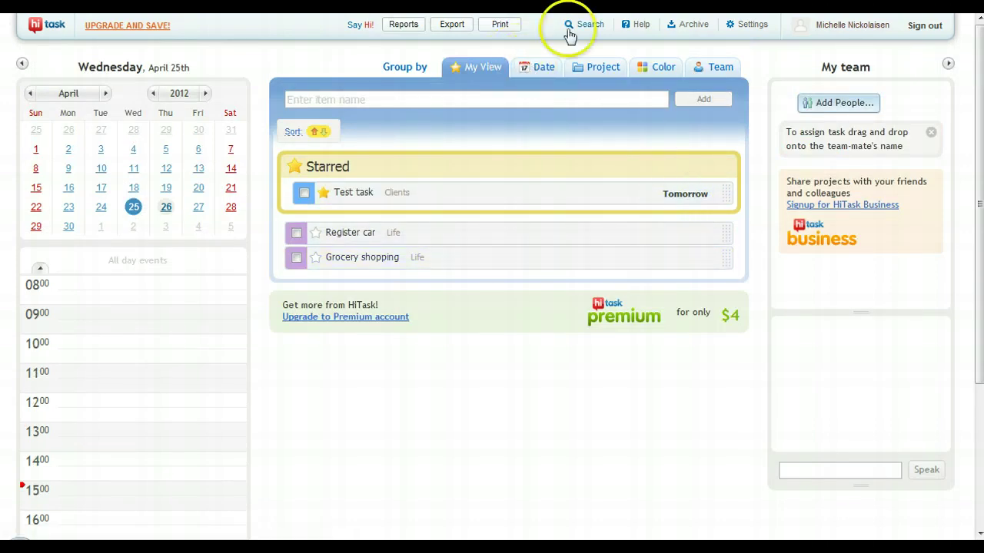
left_click(547, 69)
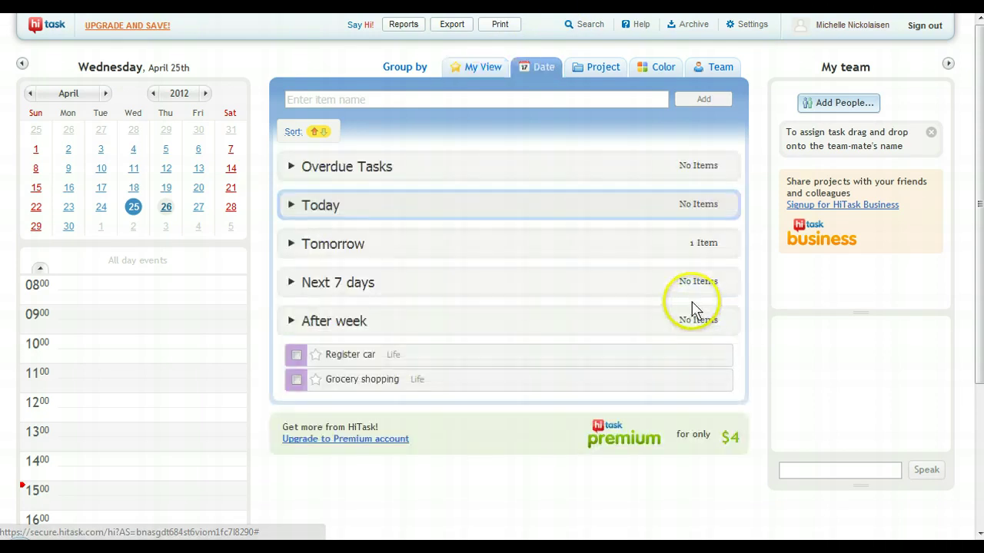
left_click(352, 245)
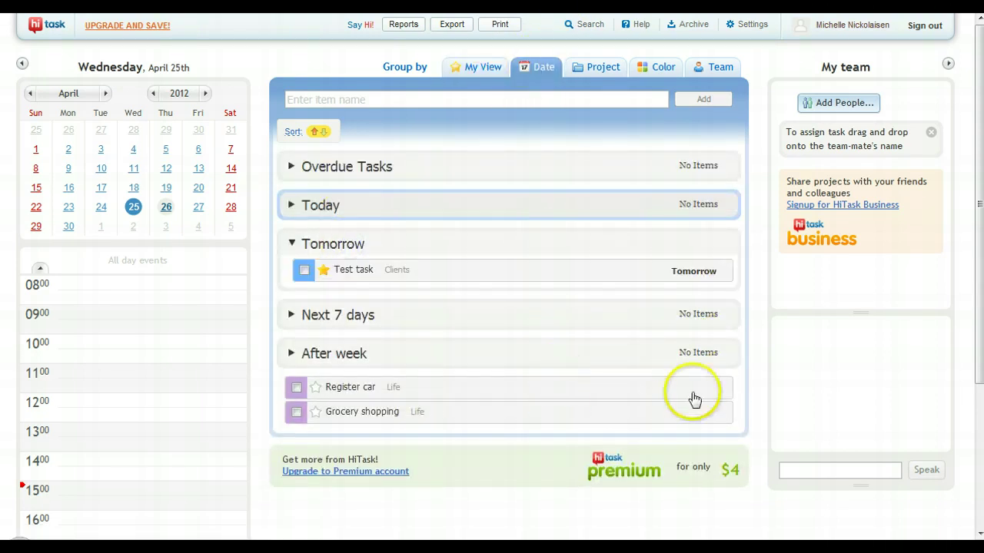
left_click_drag(725, 393, 717, 315)
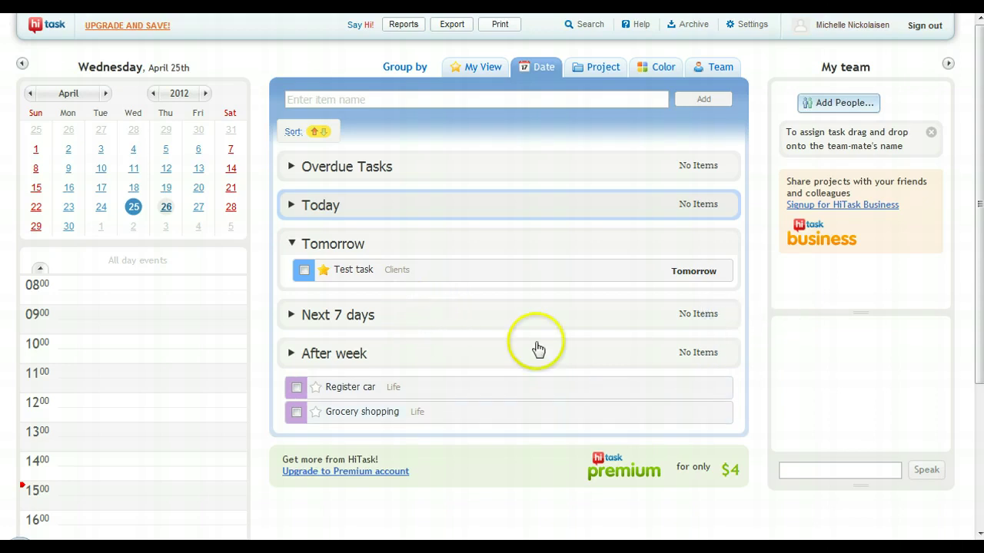
left_click_drag(722, 384, 717, 259)
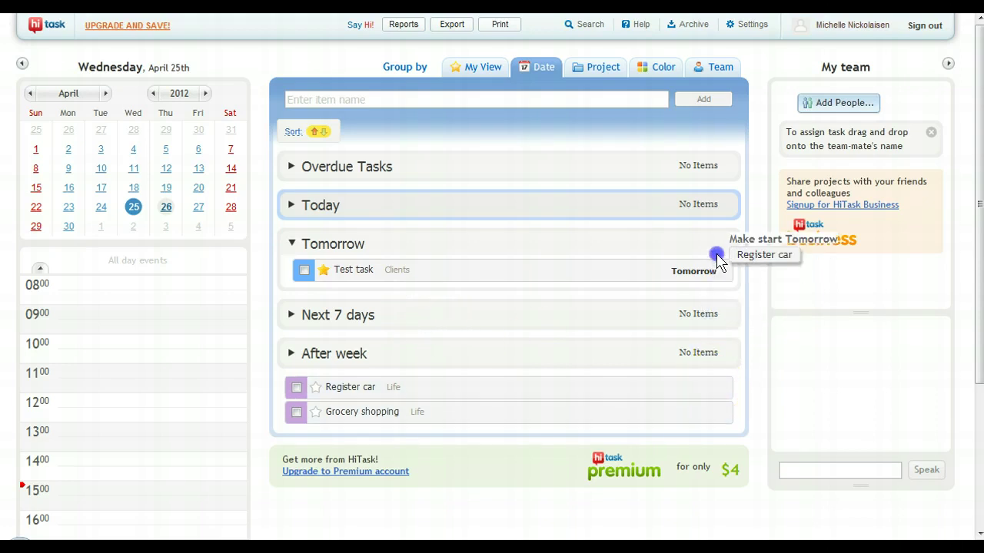
left_click_drag(717, 340, 716, 345)
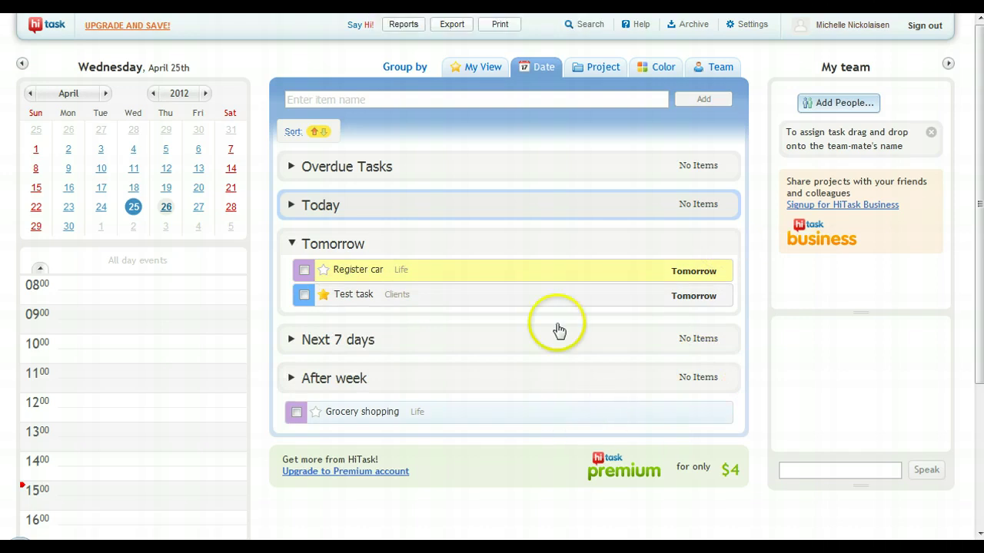
- Group the tasks by color and move Grocery shopping into the yellow group
left_click(609, 68)
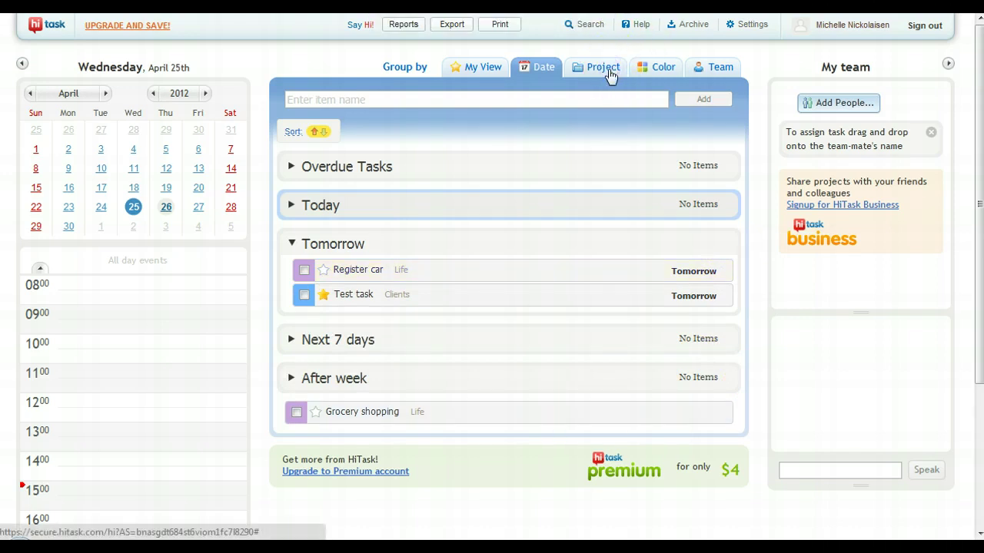
left_click(650, 69)
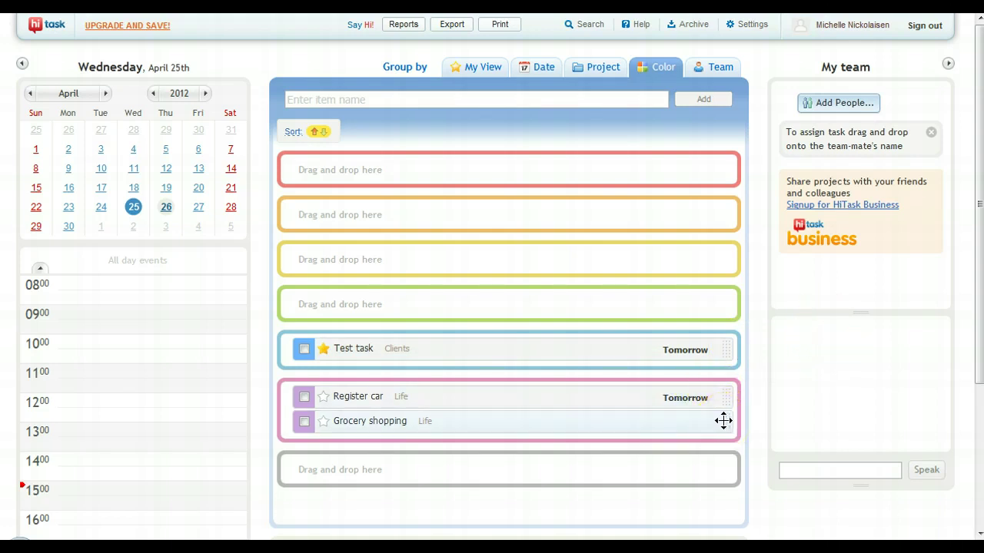
left_click_drag(724, 420, 860, 388)
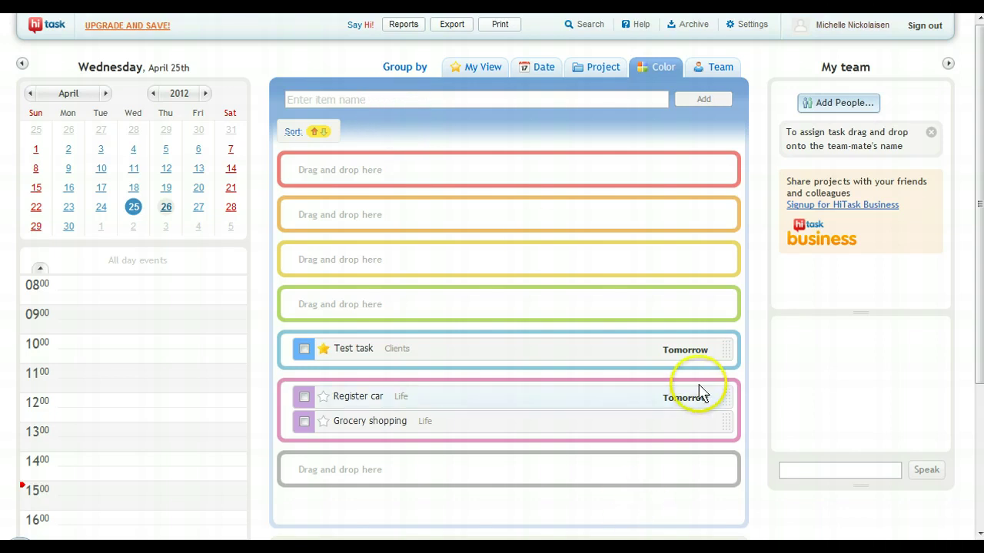
left_click_drag(718, 418, 707, 263)
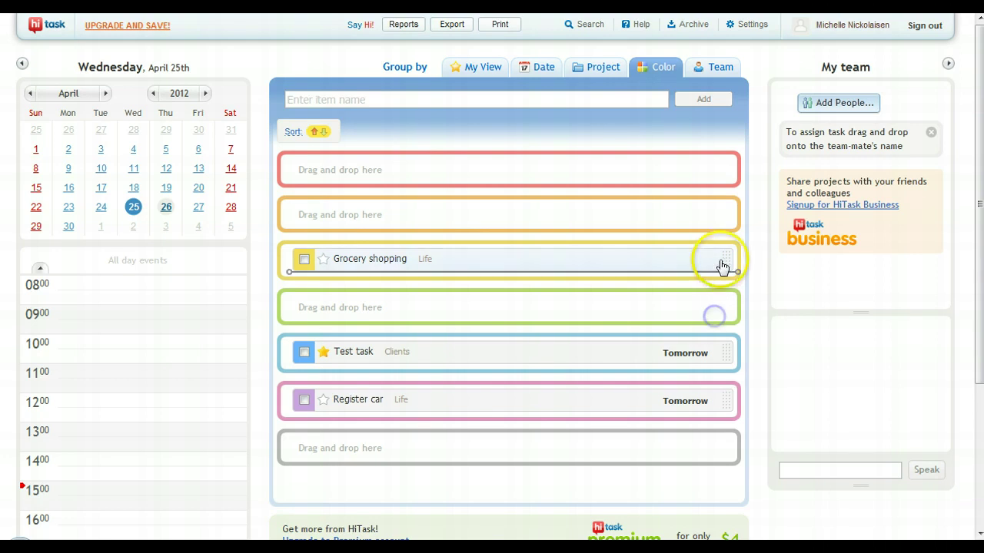
- View the Grocery shopping details, collapse them, and try to move the task below Register car
left_click(727, 267)
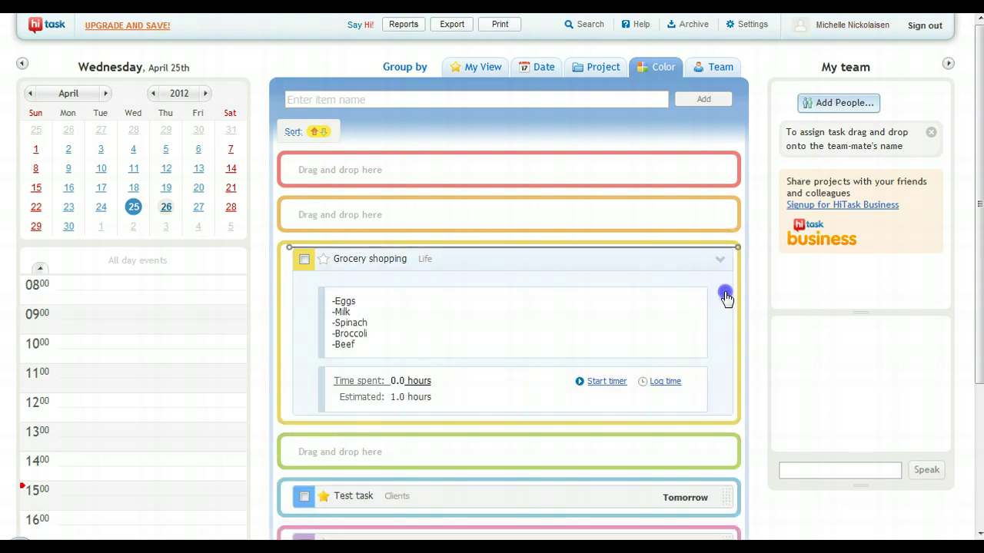
left_click(723, 258)
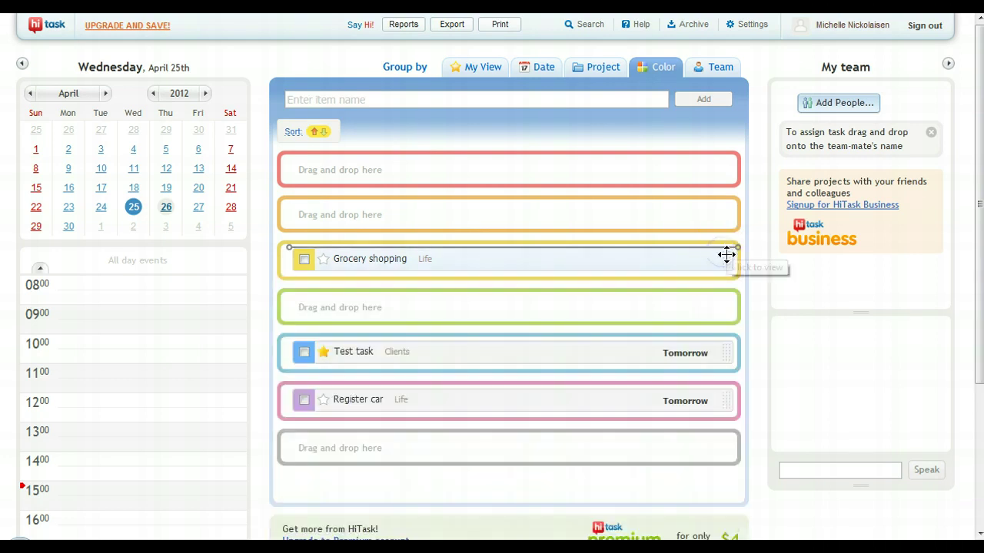
left_click(740, 456)
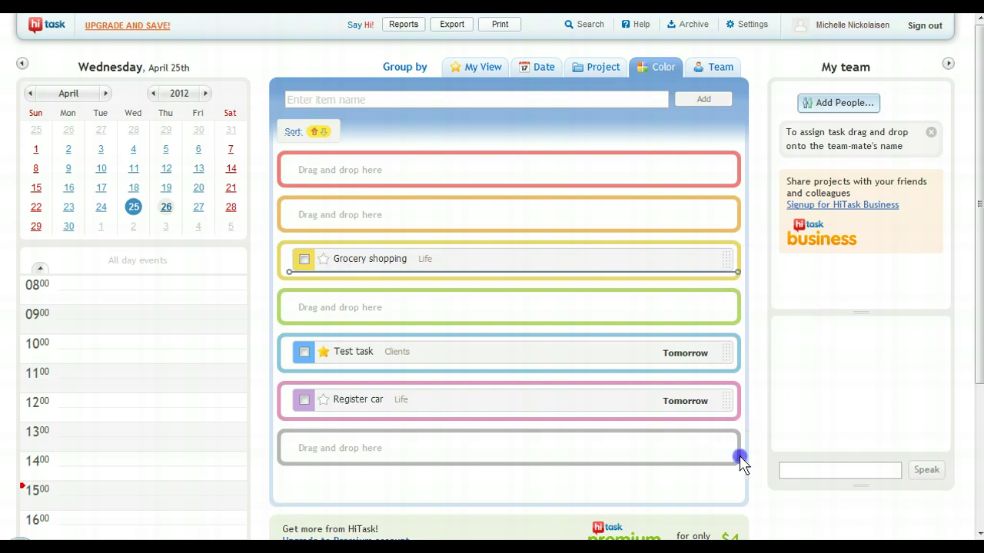
left_click(746, 273)
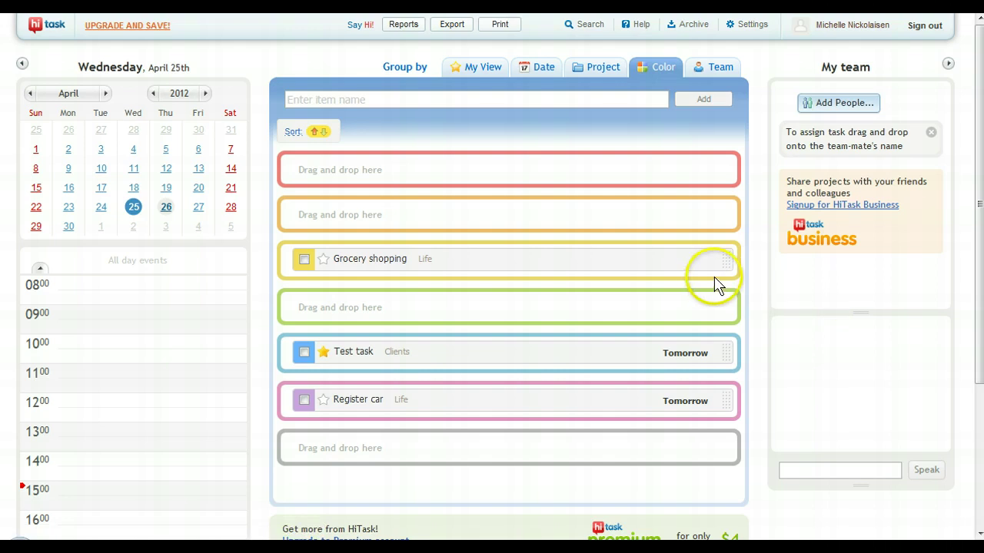
left_click_drag(722, 264, 705, 436)
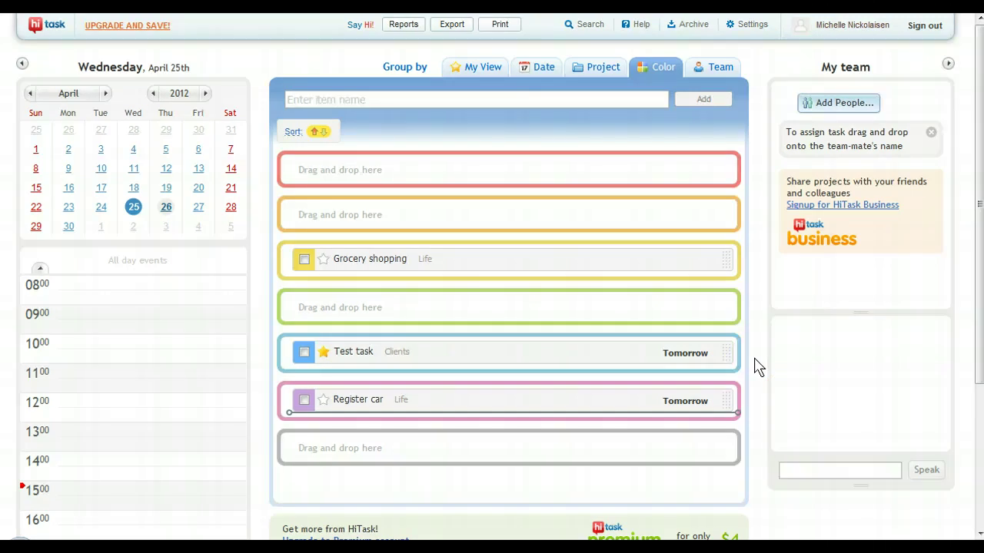
- Return the task list to My View and open a blank new-item form
left_click(477, 67)
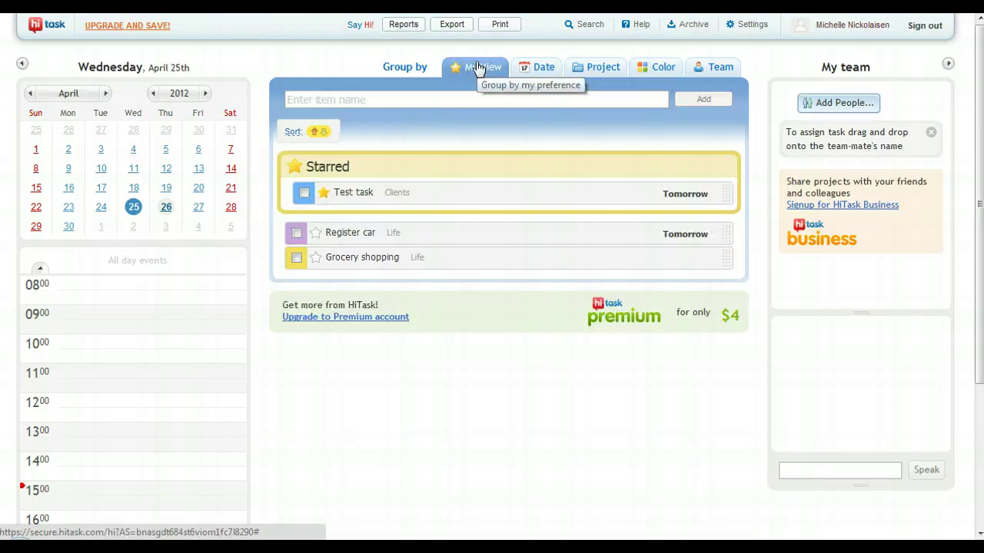
left_click(467, 69)
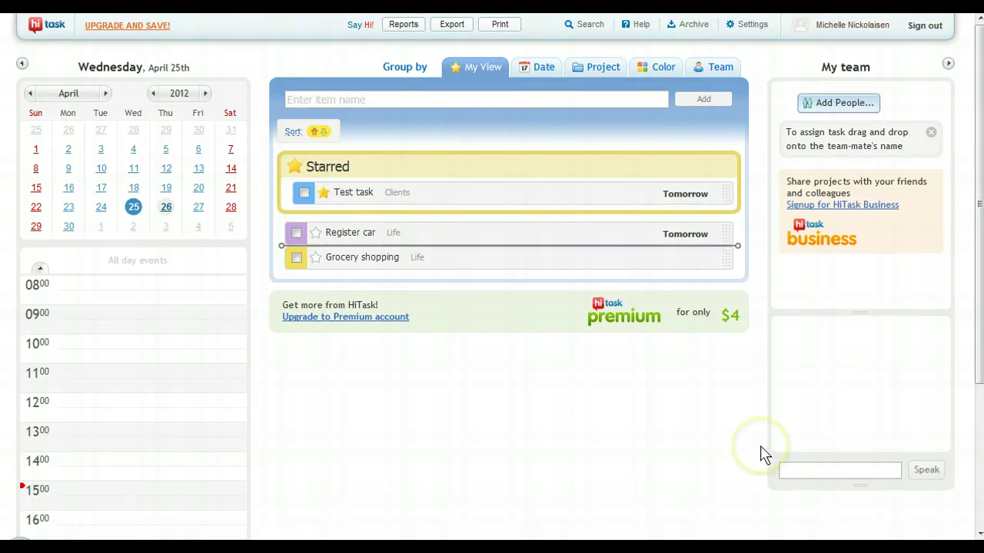
left_click(546, 95)
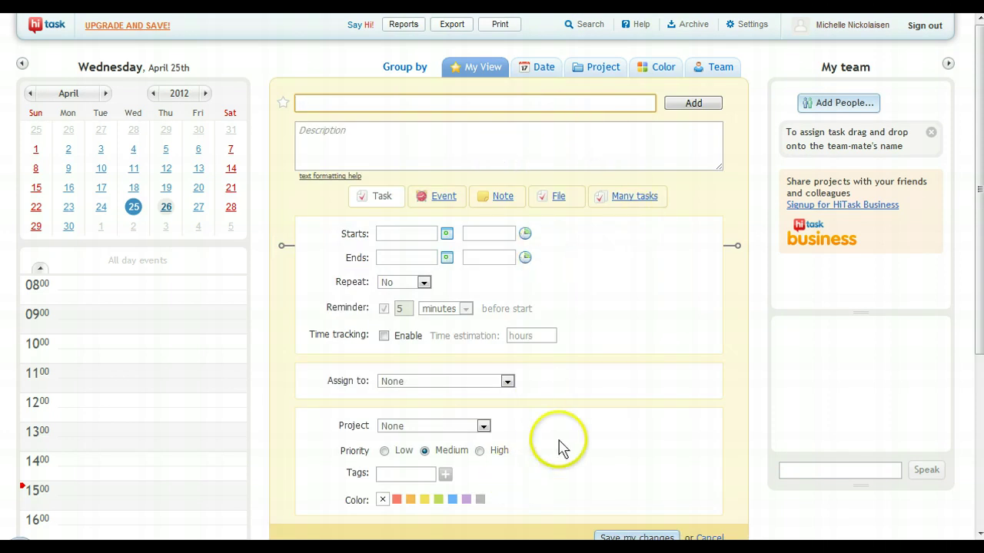
scroll(650, 381, "down", 5)
scroll(650, 386, "down", 2)
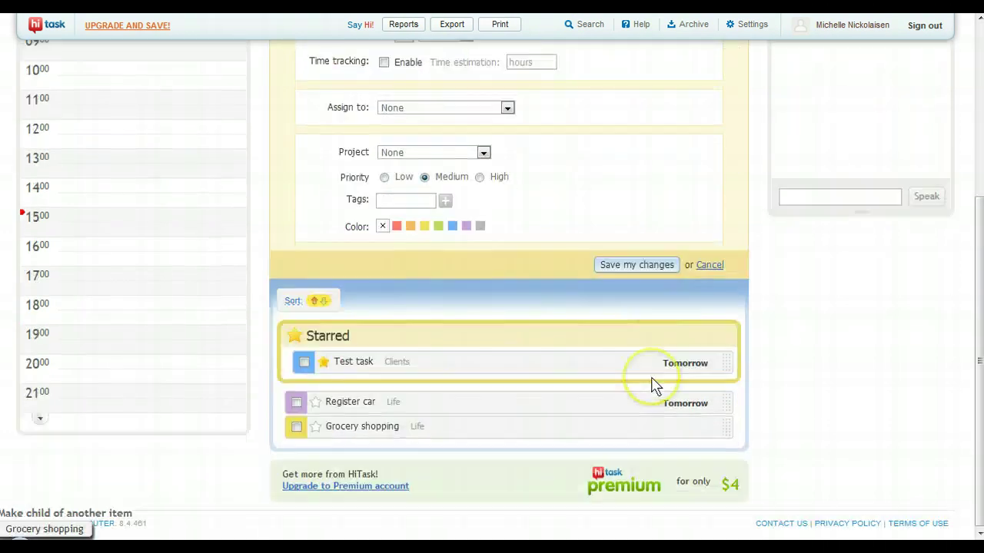
scroll(659, 351, "up", 5)
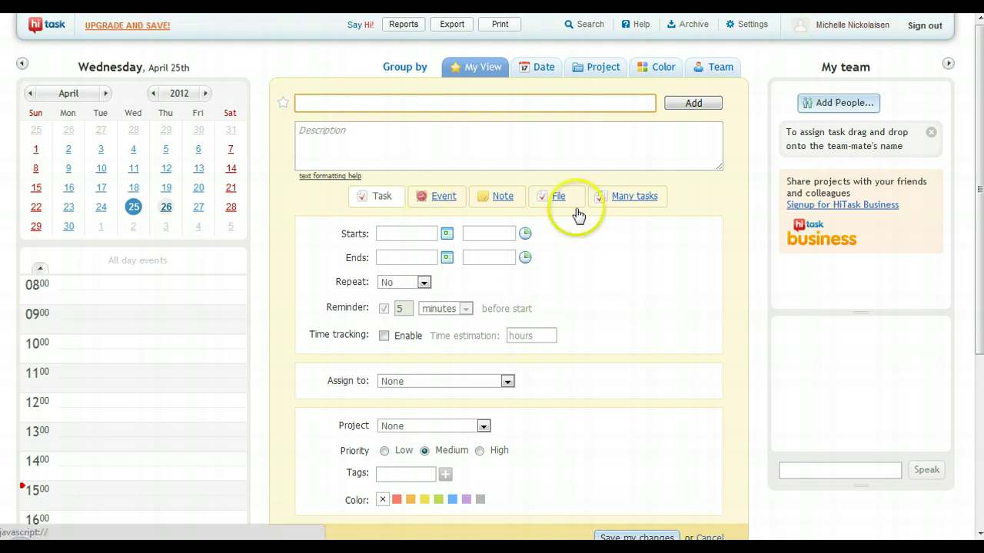
scroll(691, 306, "down", 1)
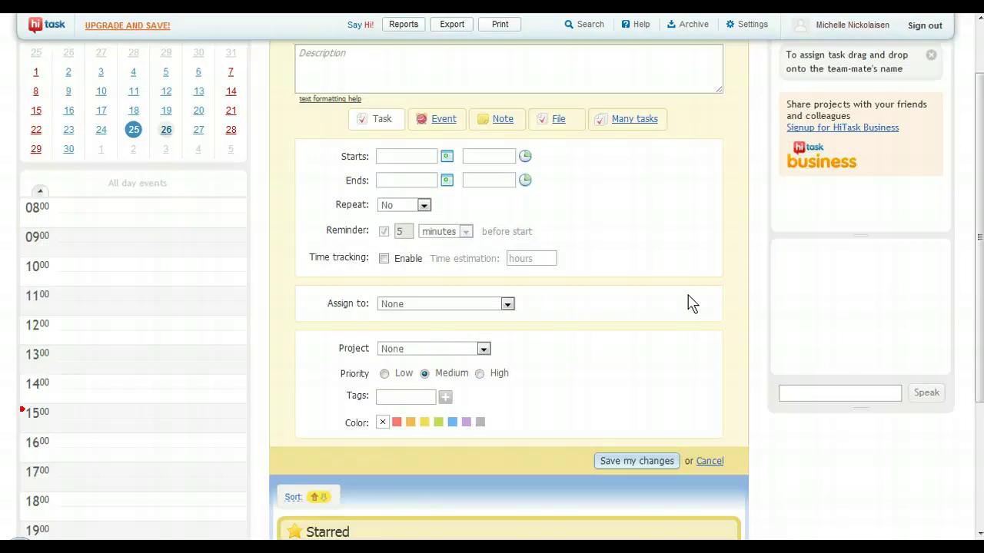
- Examine the start date field and the repeat options in the new task form
left_click(408, 157)
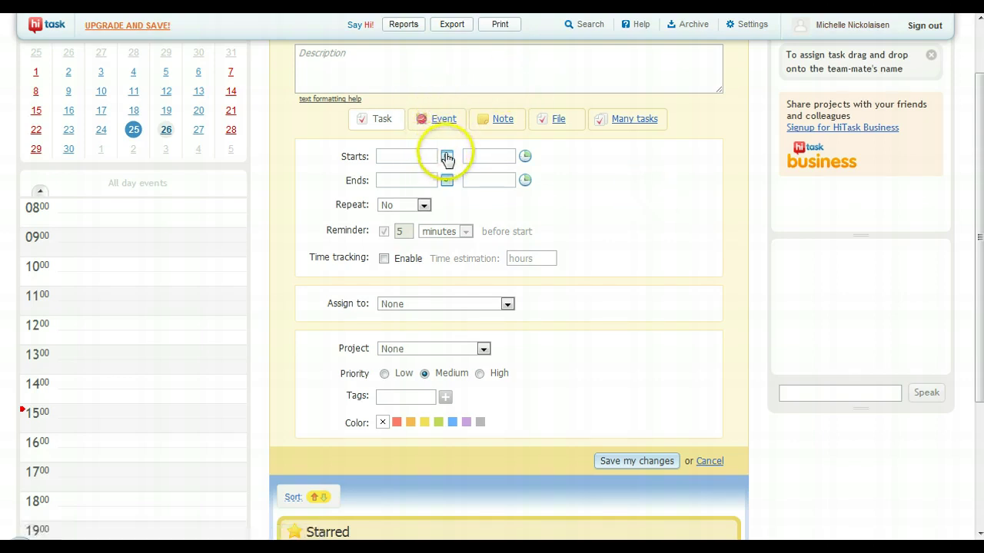
left_click(416, 206)
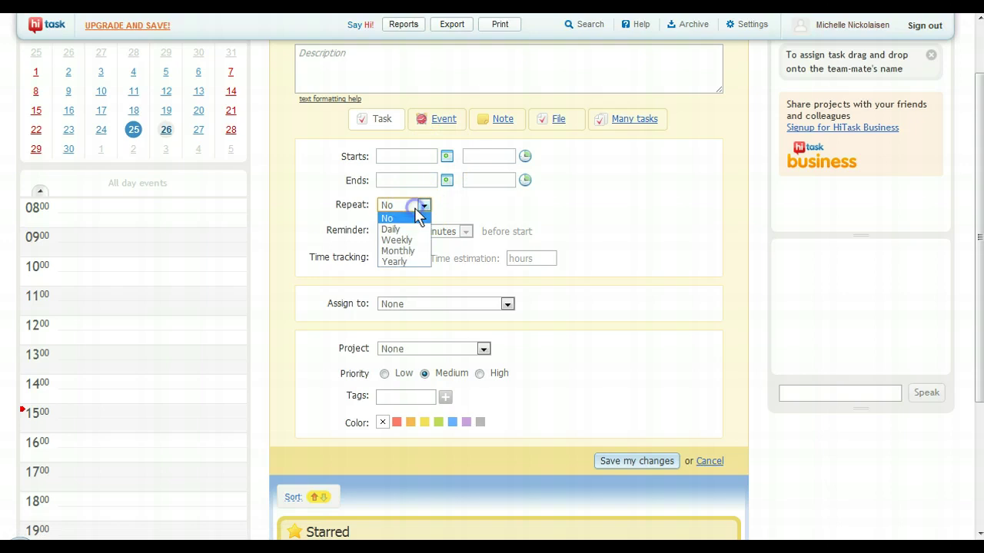
left_click(416, 206)
left_click(416, 206)
left_click(416, 206)
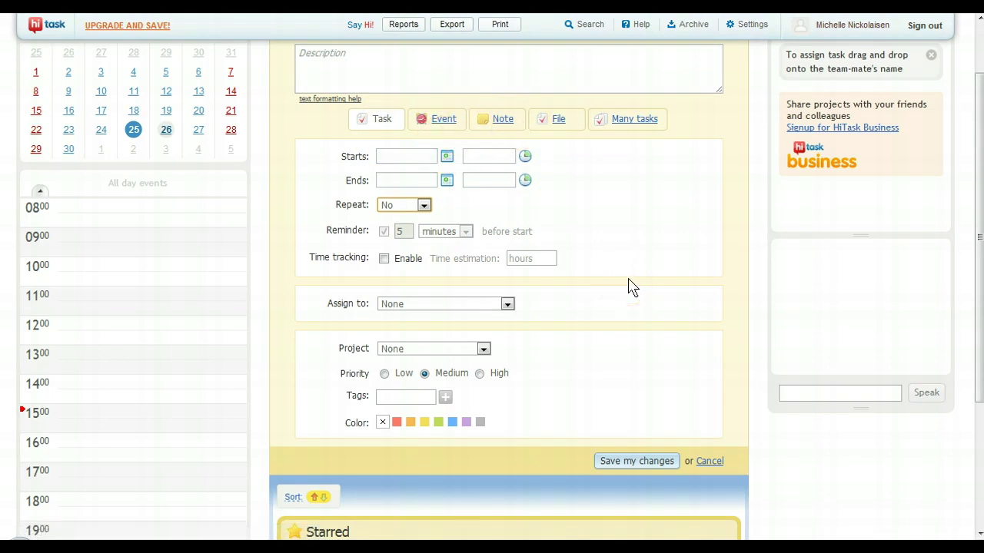
- Review the fields of the new task form, from item name to color, and discard the form without saving
scroll(629, 286, "up", 2)
scroll(629, 286, "down", 2)
scroll(628, 286, "up", 2)
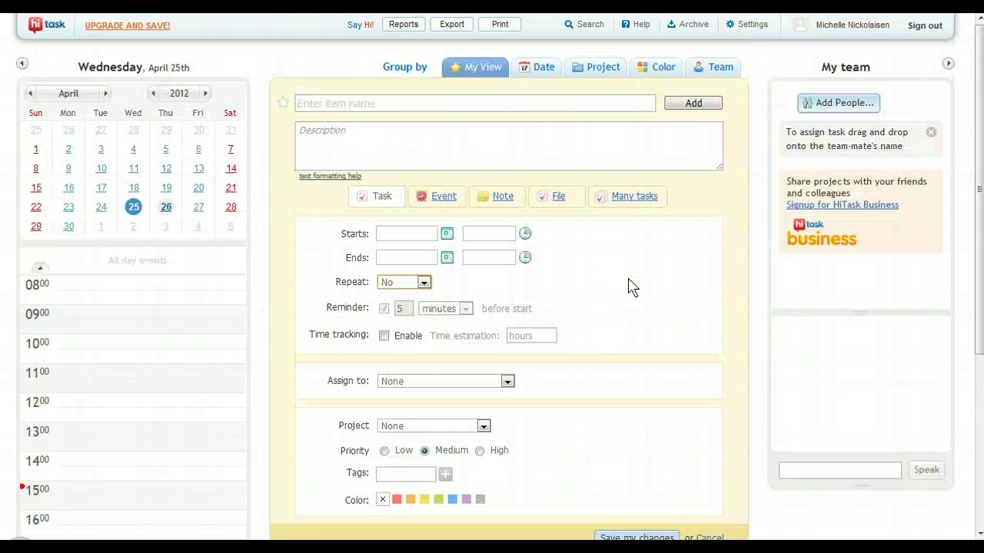
scroll(639, 265, "down", 4)
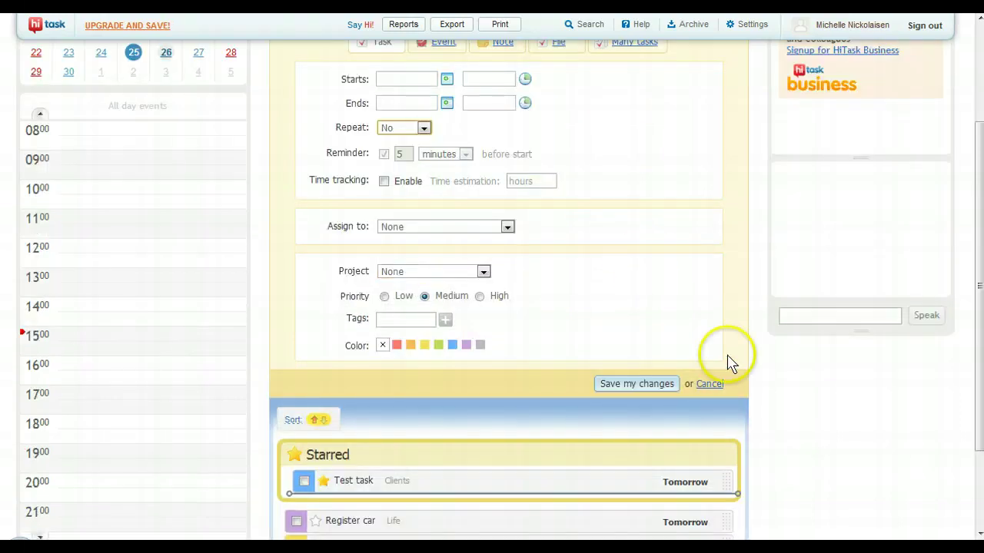
left_click(711, 384)
scroll(815, 382, "up", 4)
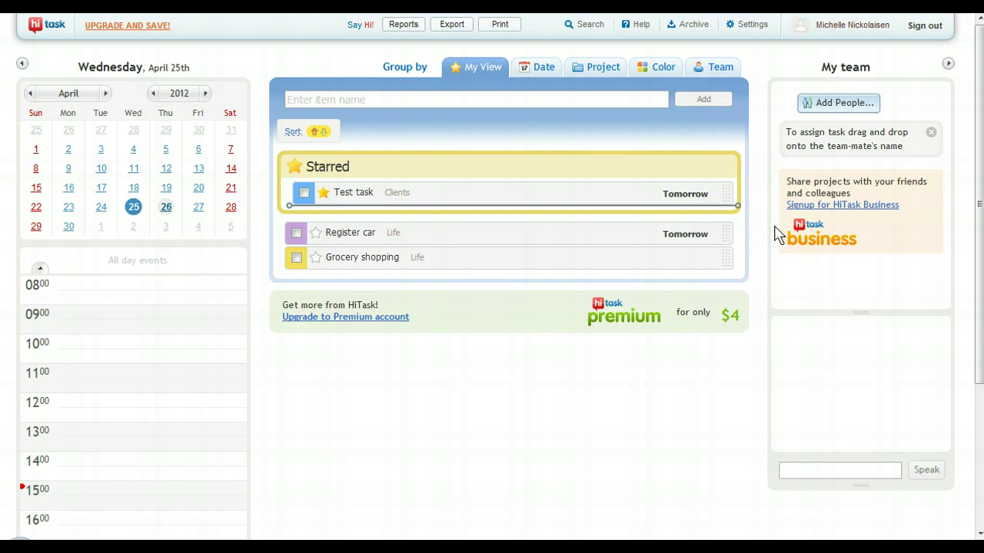
left_click(756, 204)
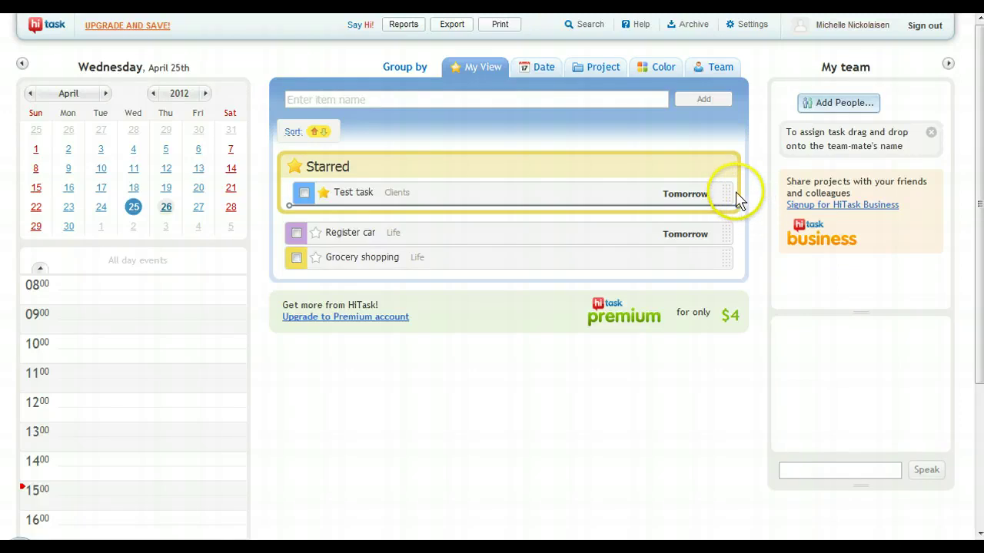
left_click(733, 196)
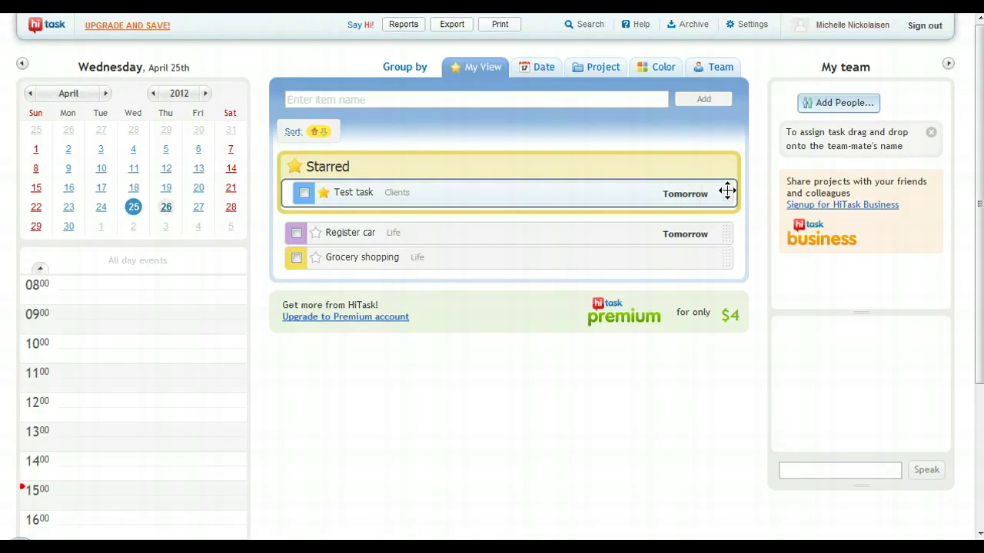
left_click_drag(727, 190, 765, 184)
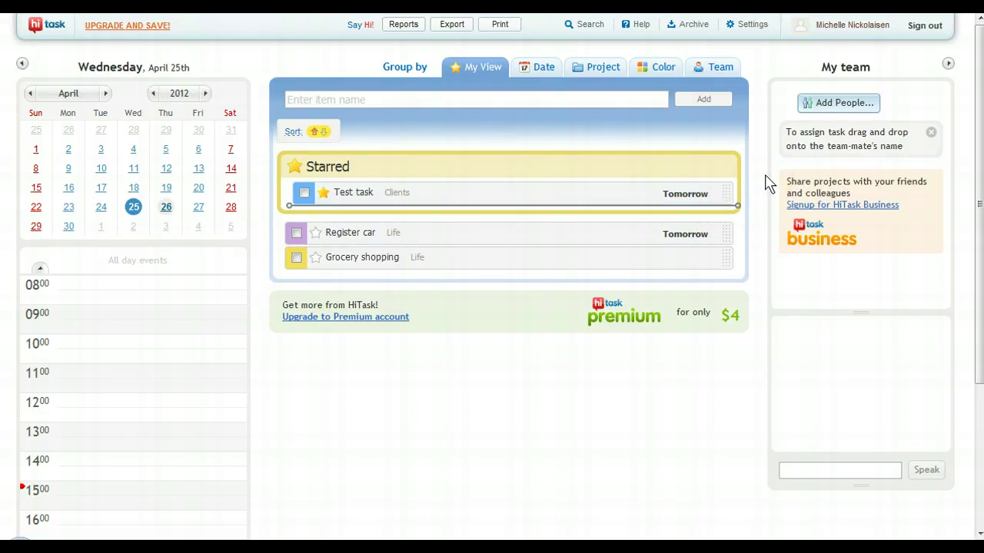
left_click(720, 198)
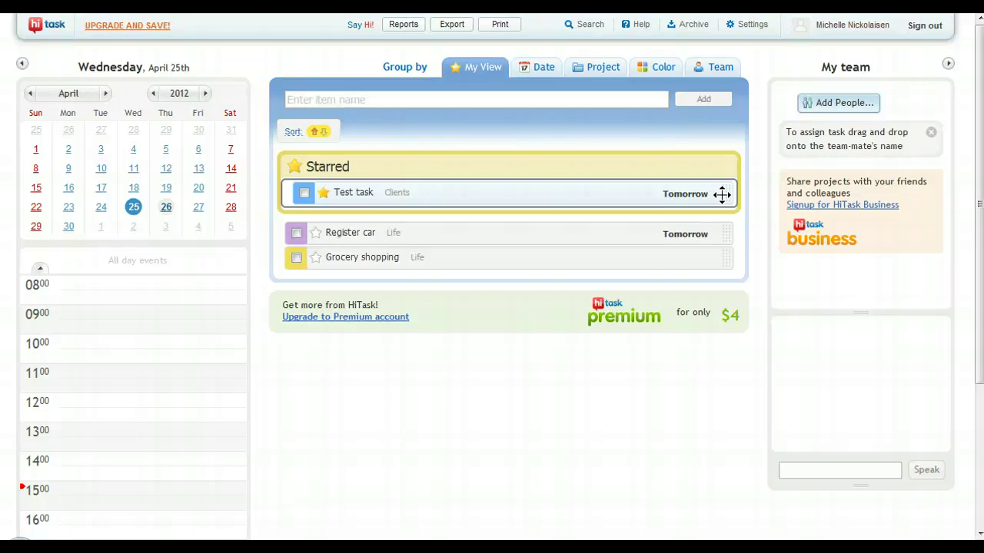
left_click_drag(722, 194, 766, 179)
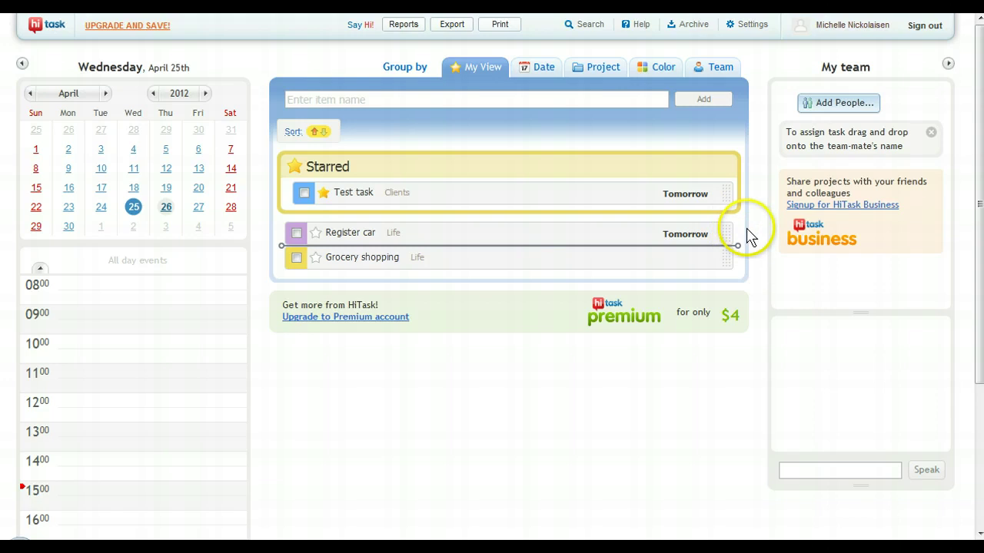
left_click(694, 201)
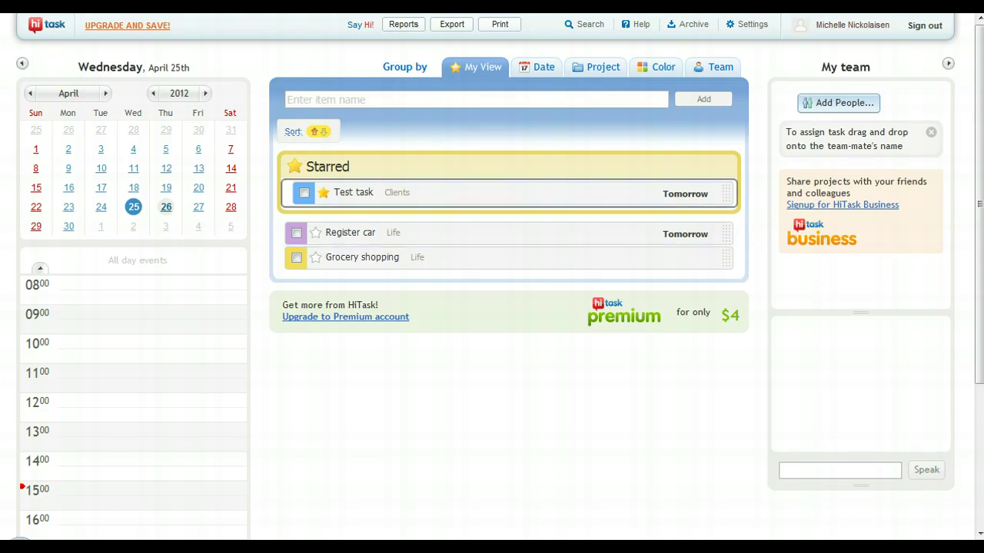